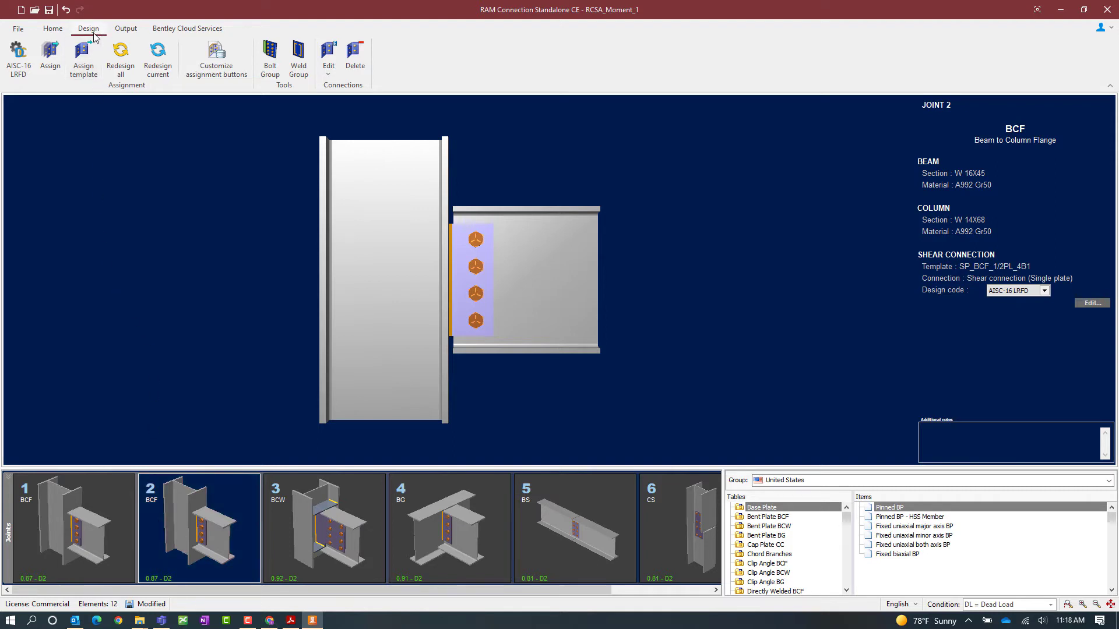
Step: Assign the Basic MA Bolted moment angle connection (MA_BCF_LU 8x4x3/4) to Joint 2
click(51, 73)
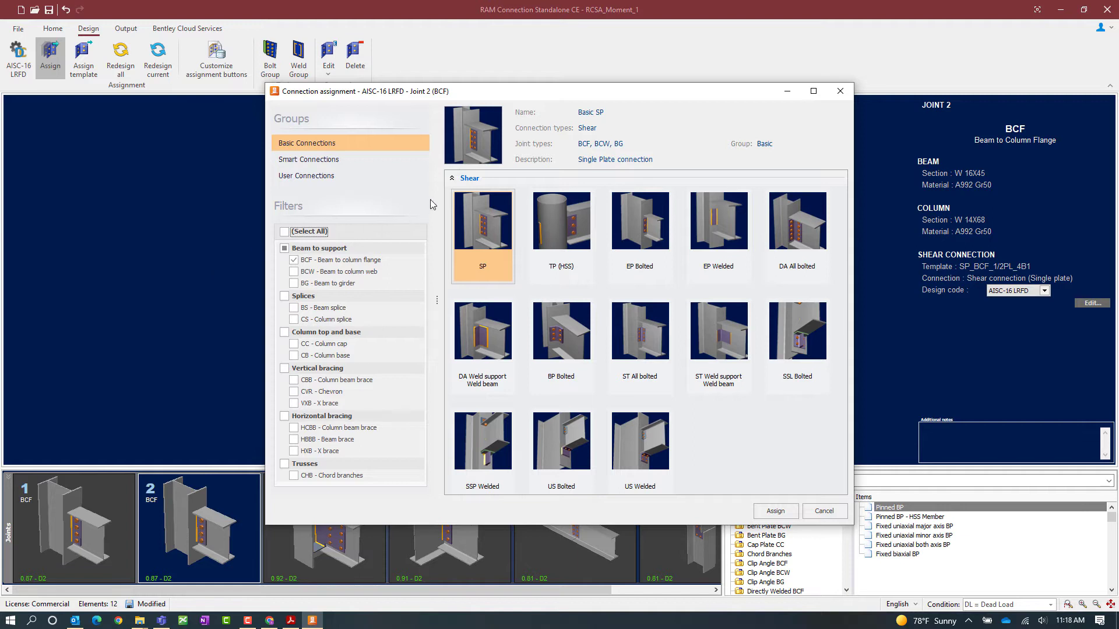
click(453, 179)
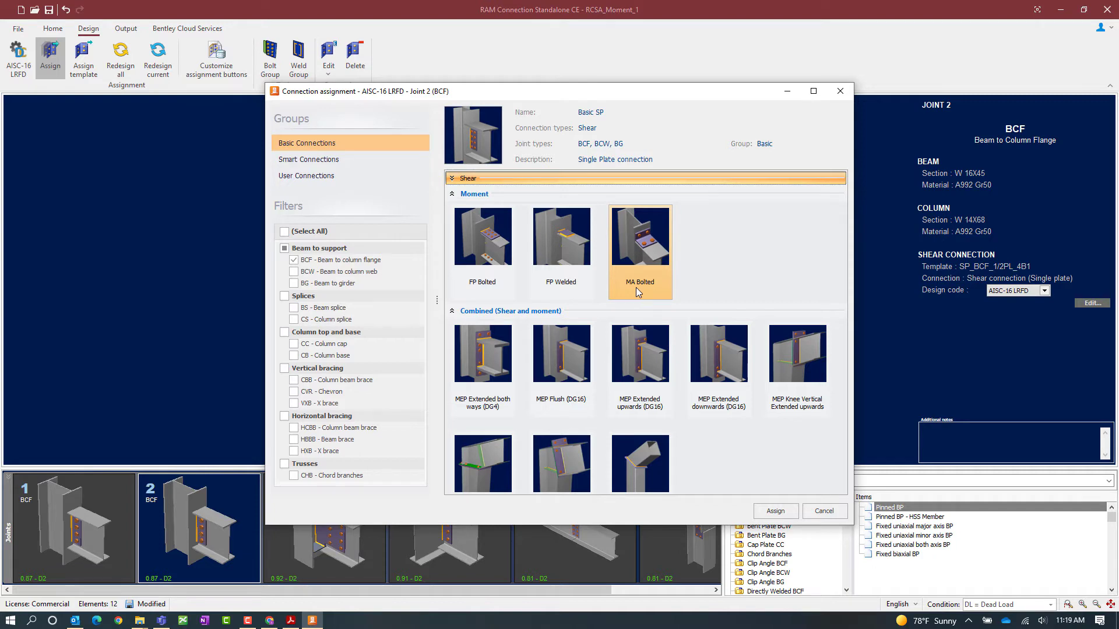
click(309, 161)
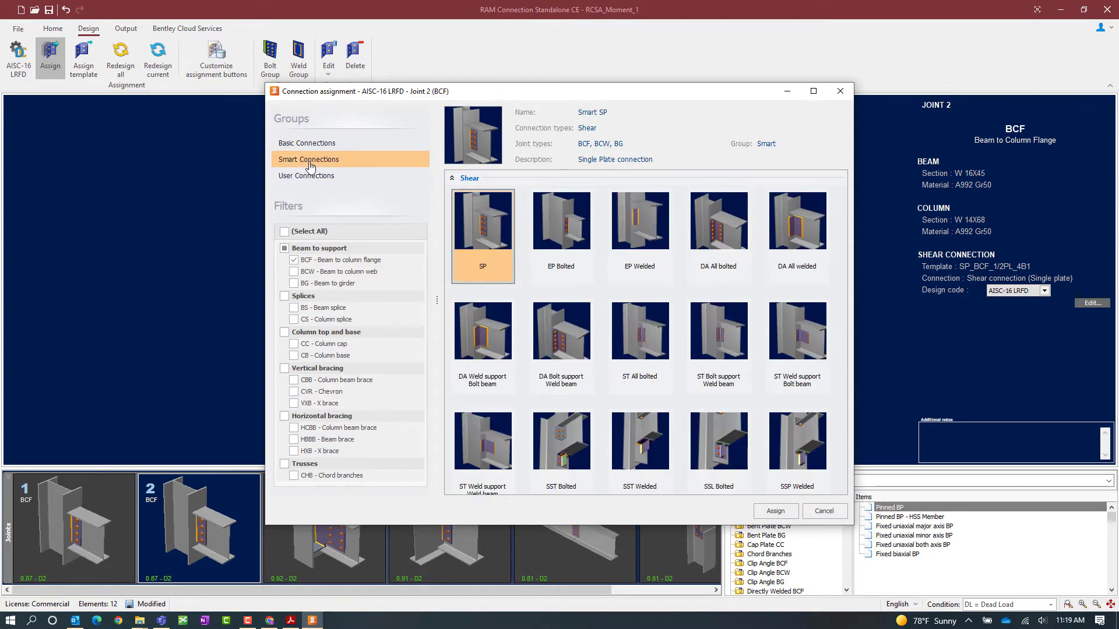
click(452, 179)
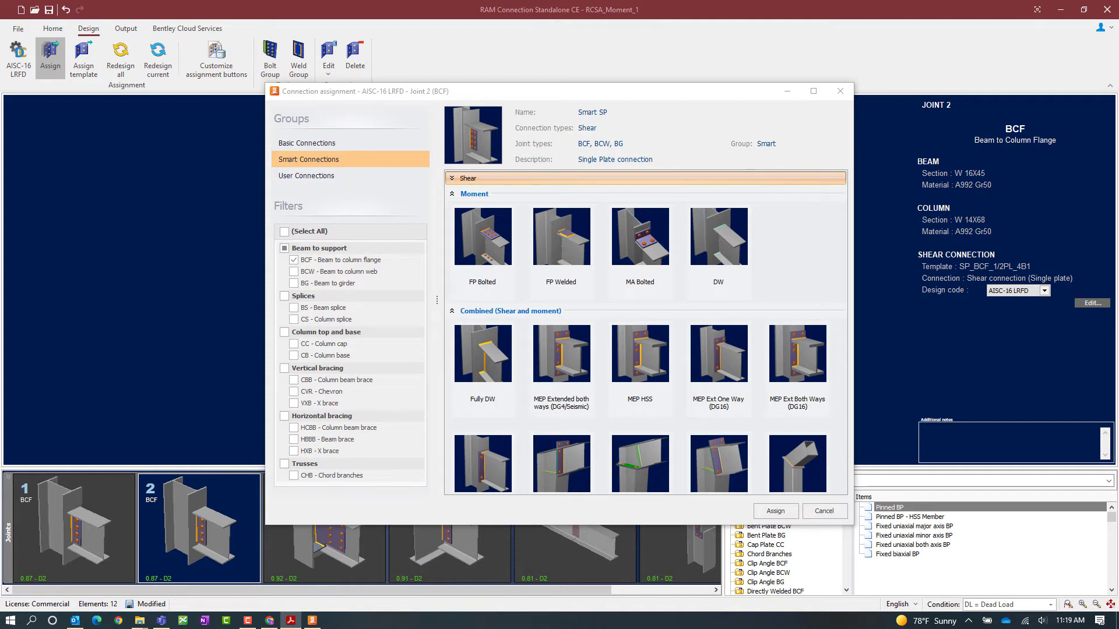
click(288, 145)
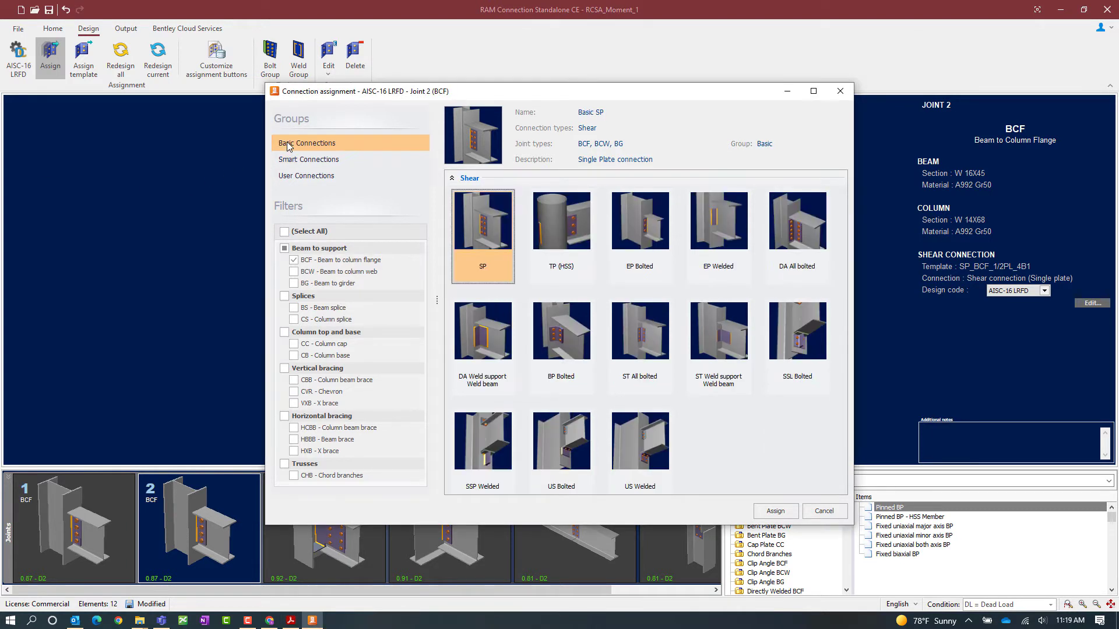
click(453, 178)
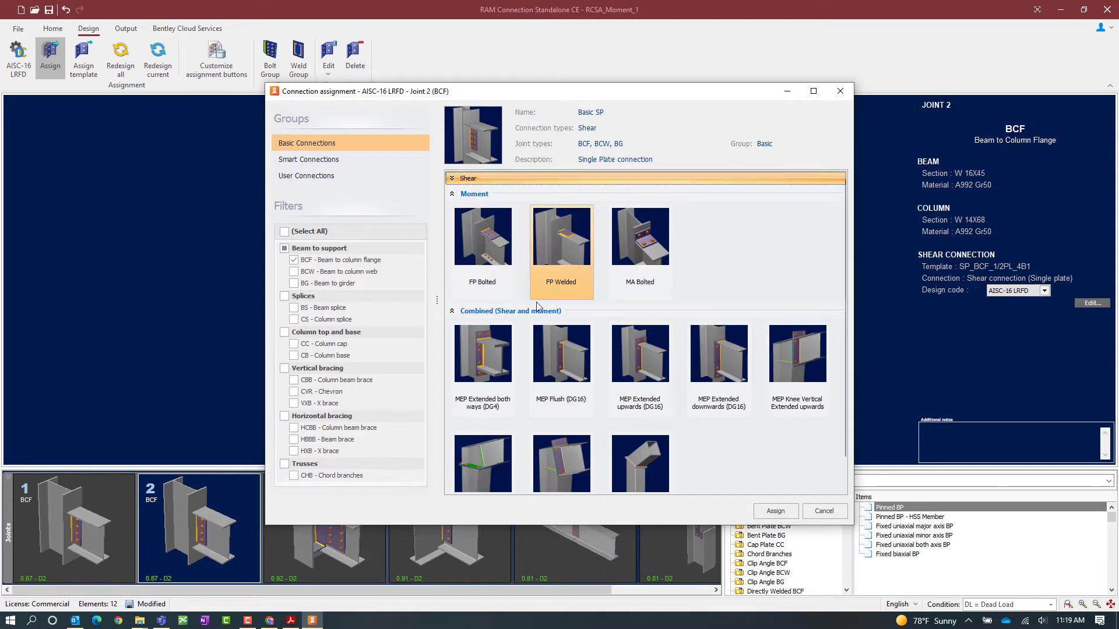
click(653, 276)
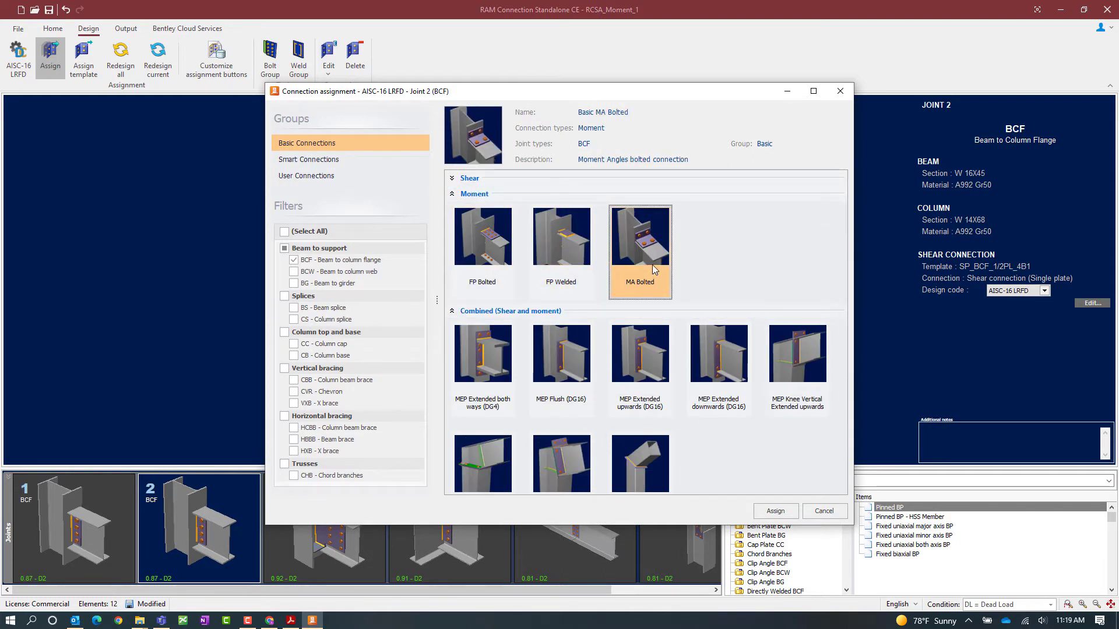
click(788, 515)
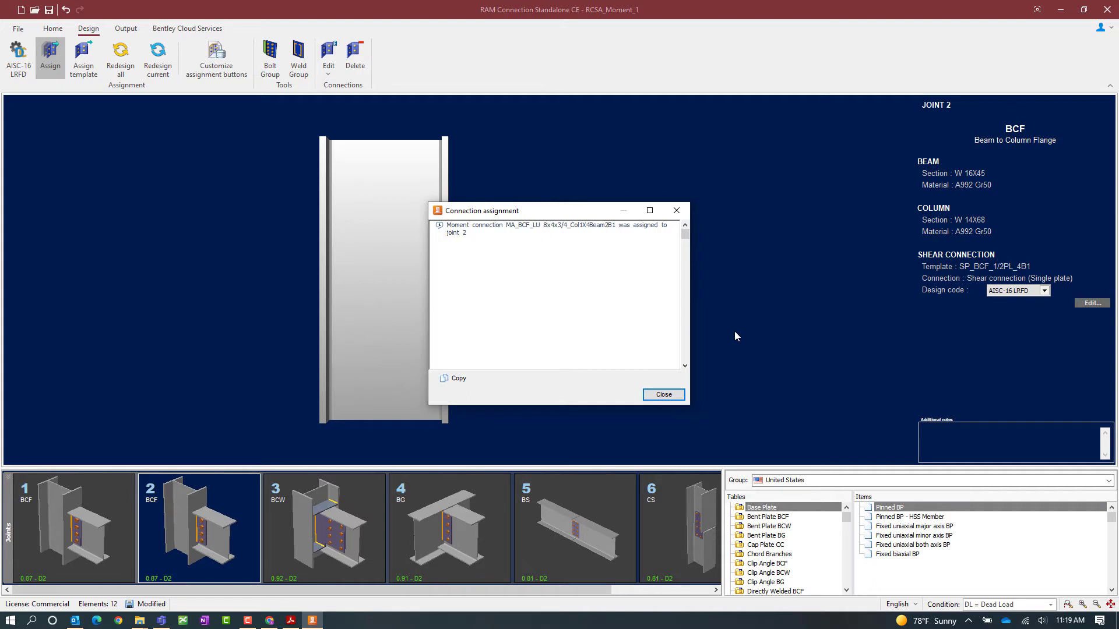
Step: Dismiss the assignment confirmation and review Joint 2's angles, single plate and 1.27 ratio
click(660, 398)
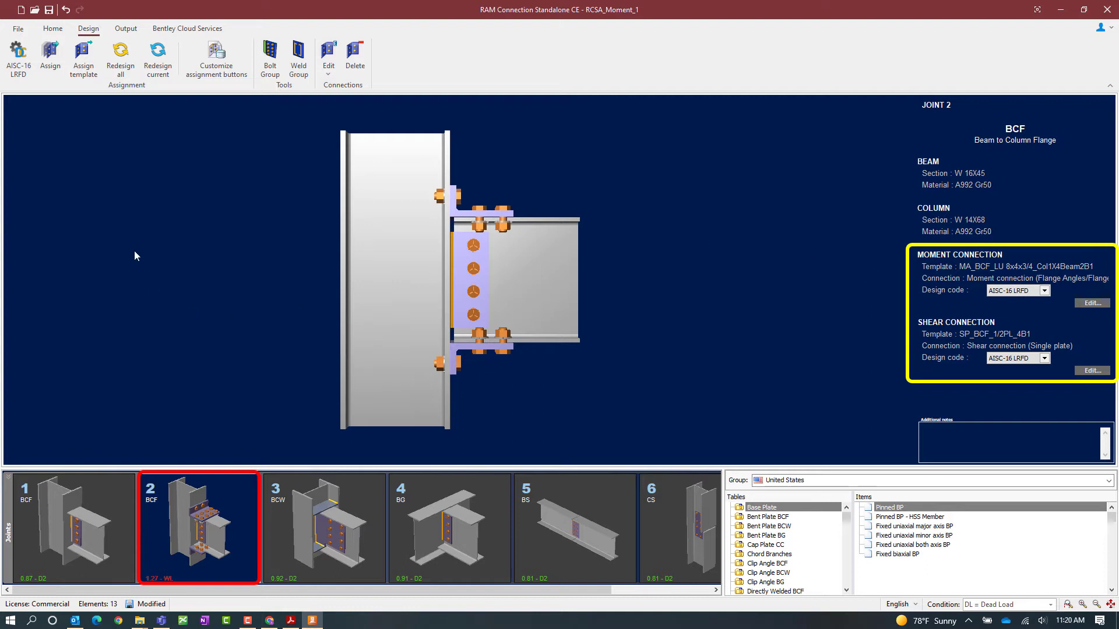
click(53, 28)
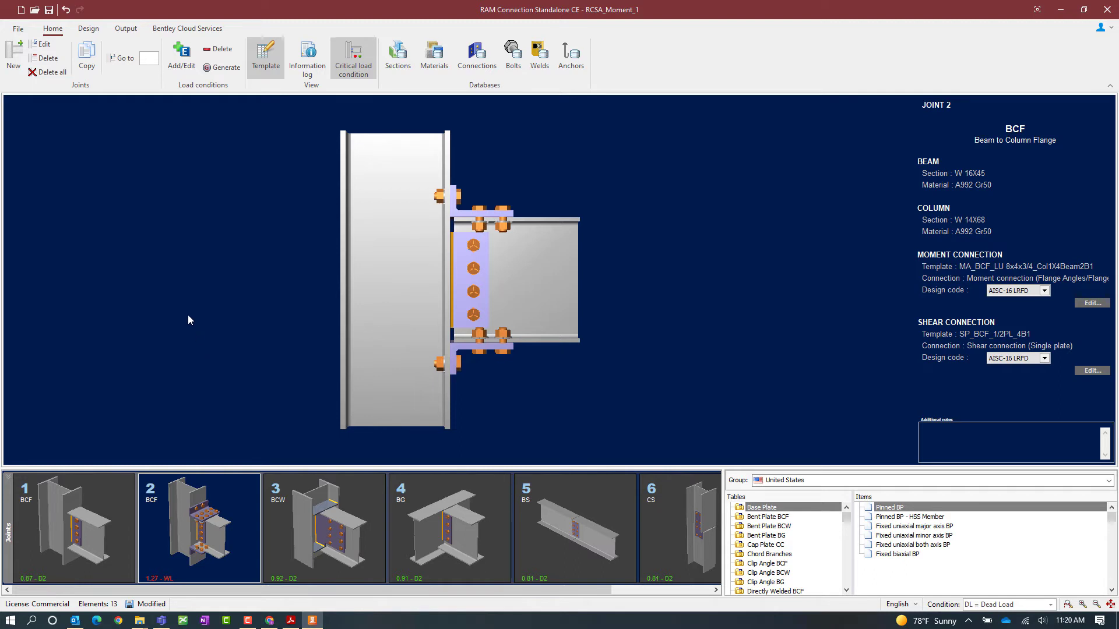
Step: Open Joint 2's moment connection for editing in Connection Pad from Design > Edit
click(89, 29)
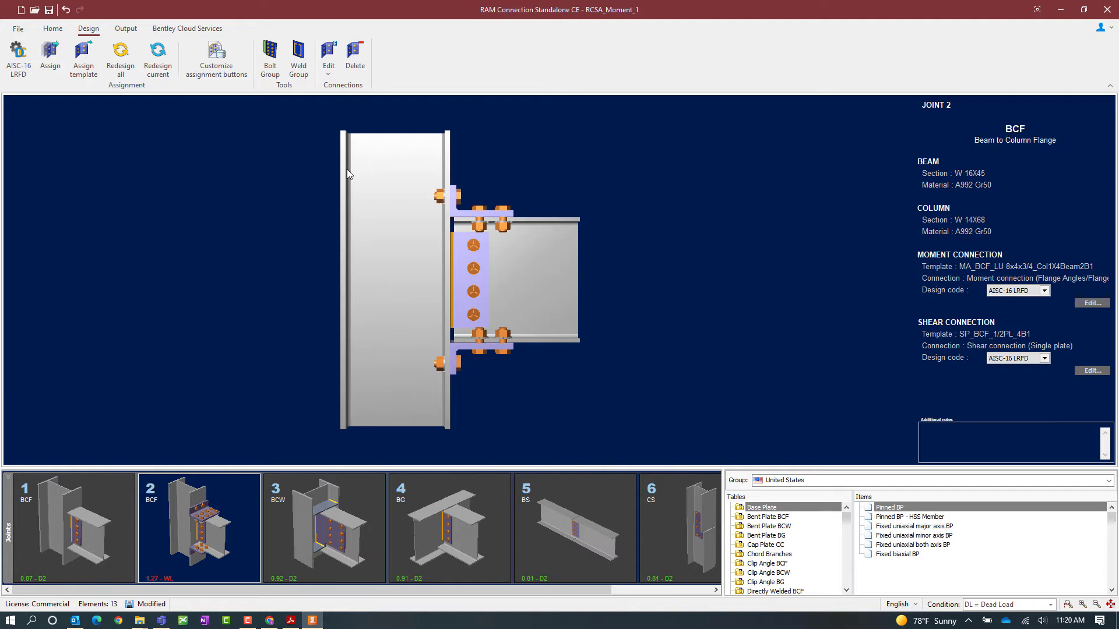
click(329, 73)
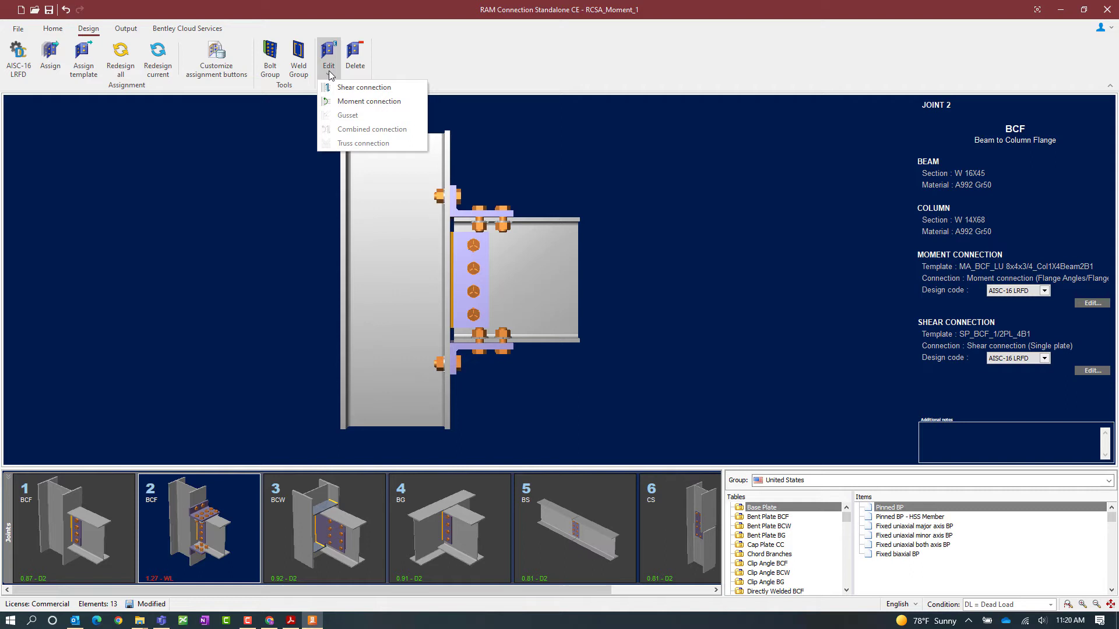
click(350, 102)
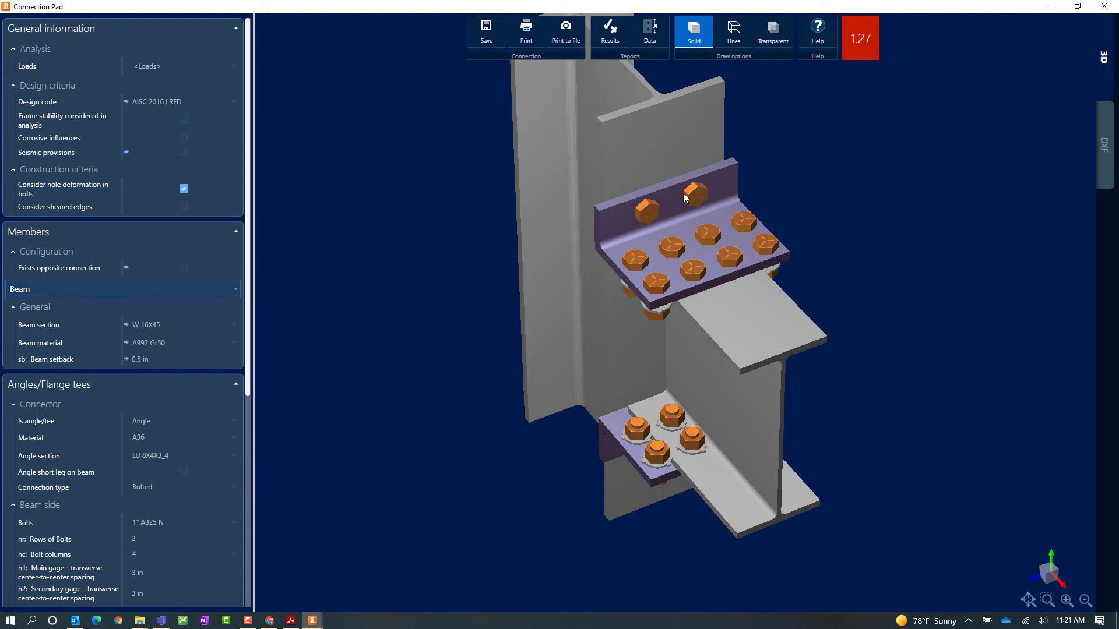
click(610, 32)
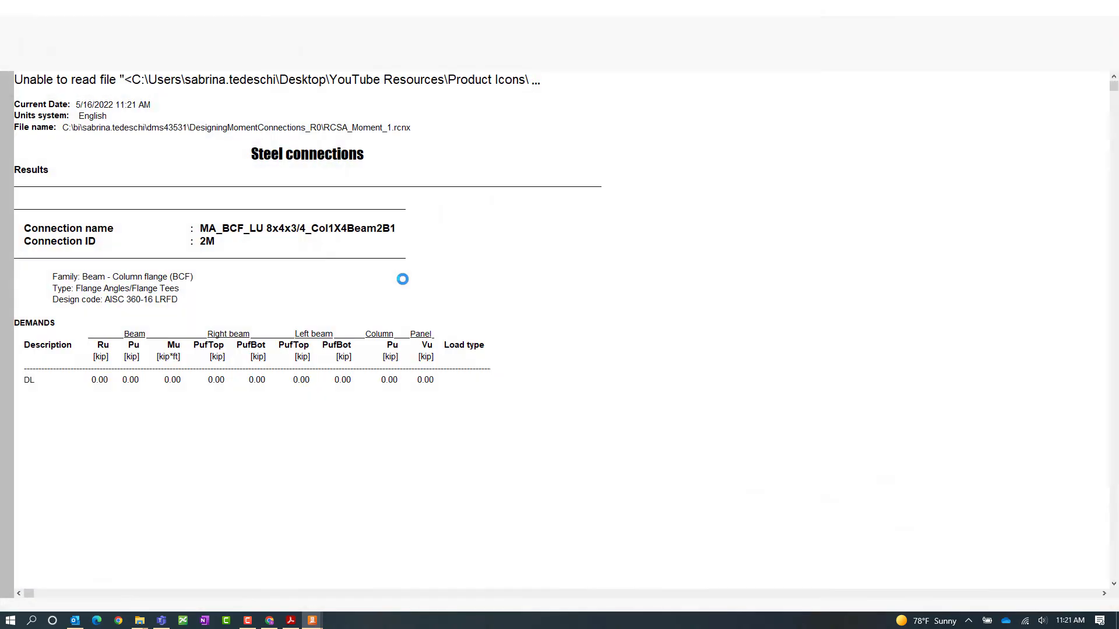
scroll(542, 332, down, 3)
scroll(544, 334, down, 8)
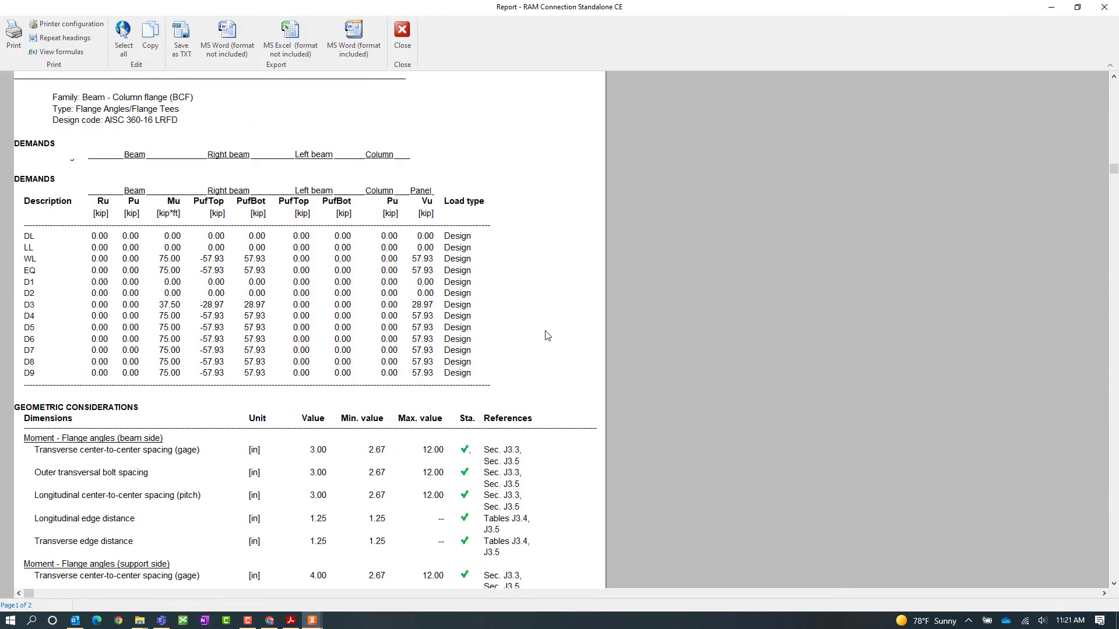
scroll(552, 341, down, 3)
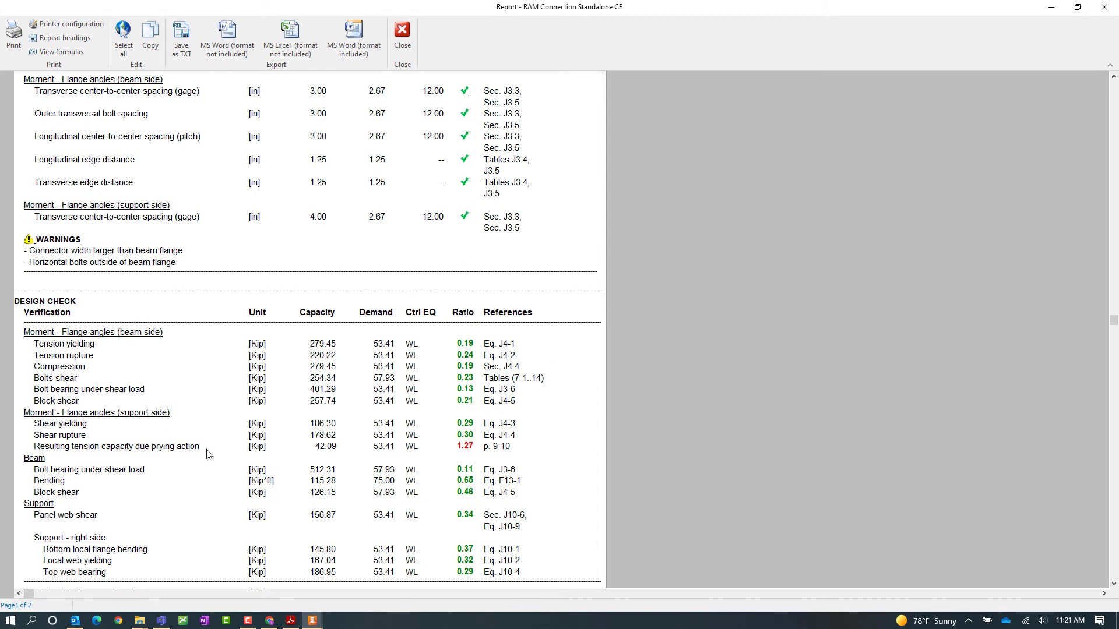
scroll(569, 461, down, 2)
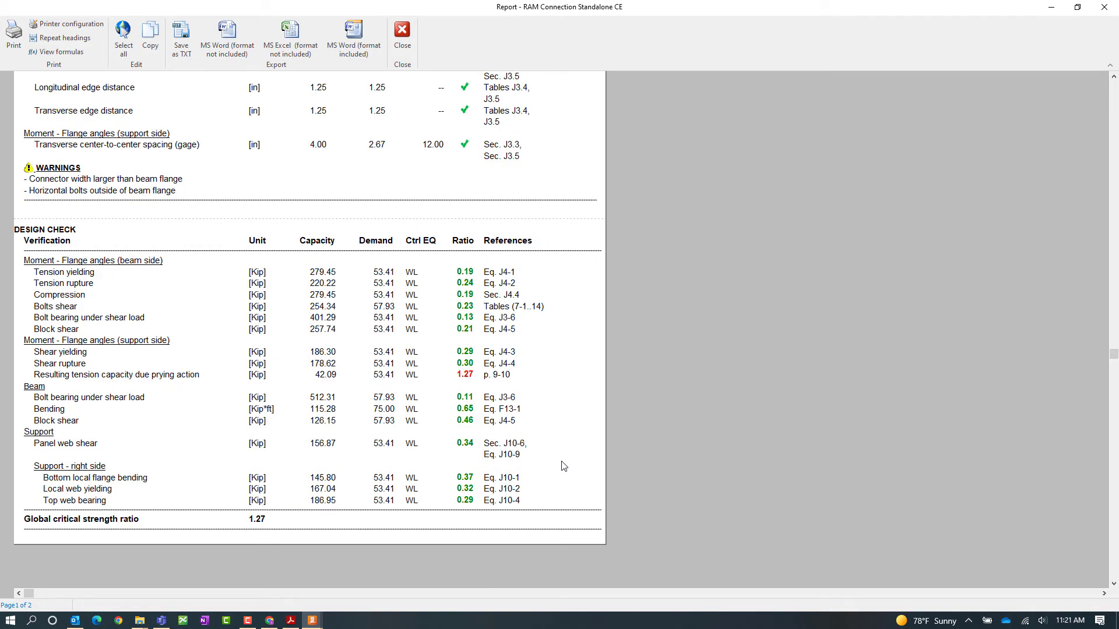
click(401, 32)
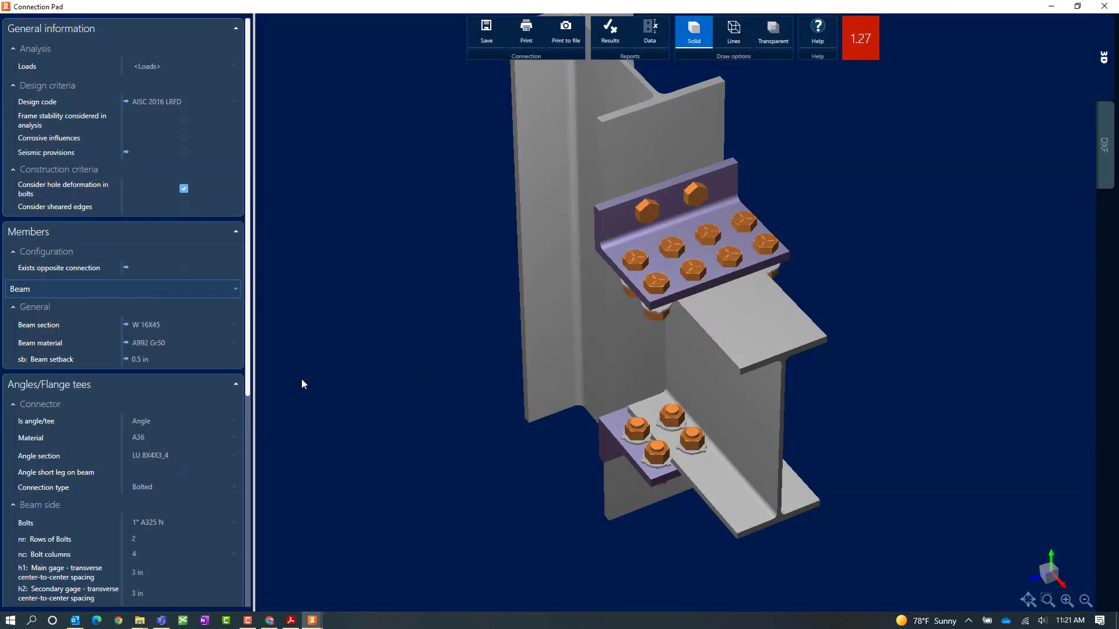
drag(248, 370, 245, 588)
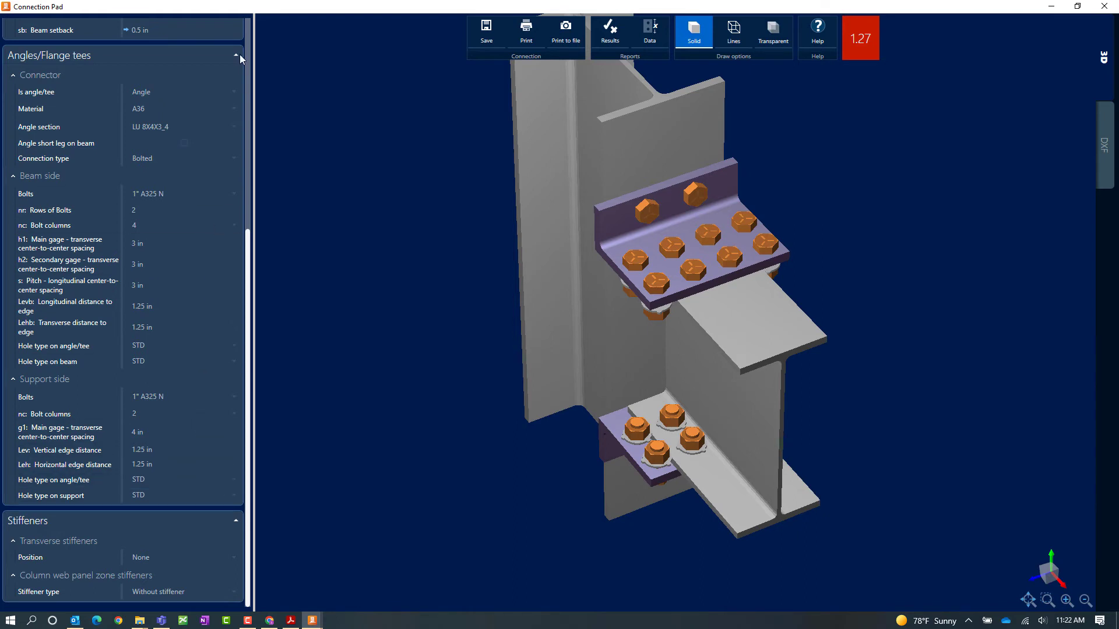
click(170, 162)
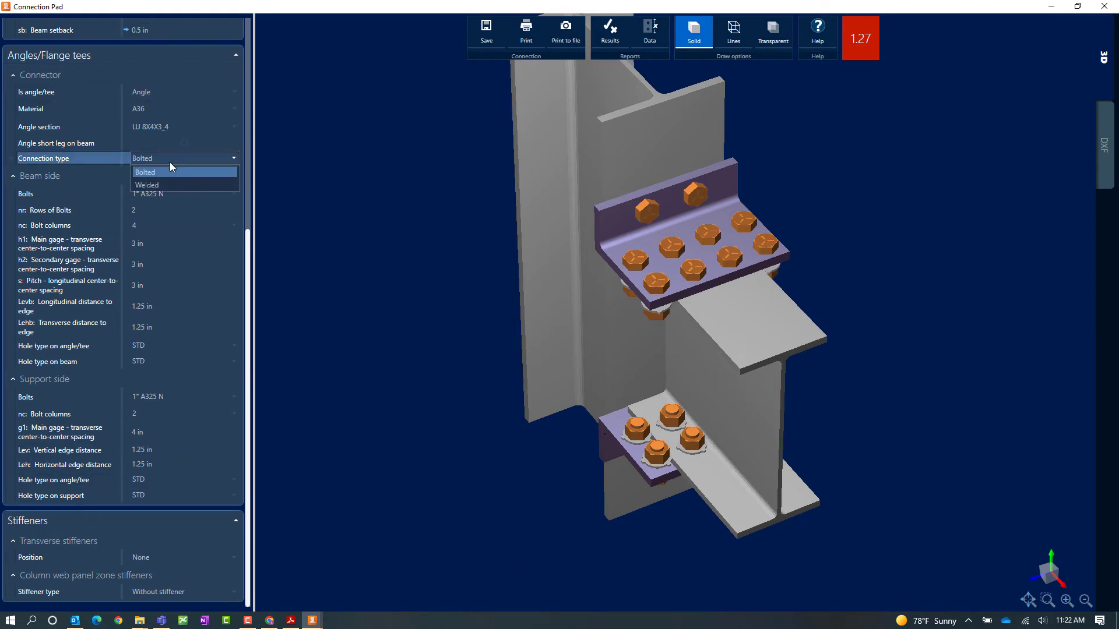
click(170, 162)
click(150, 94)
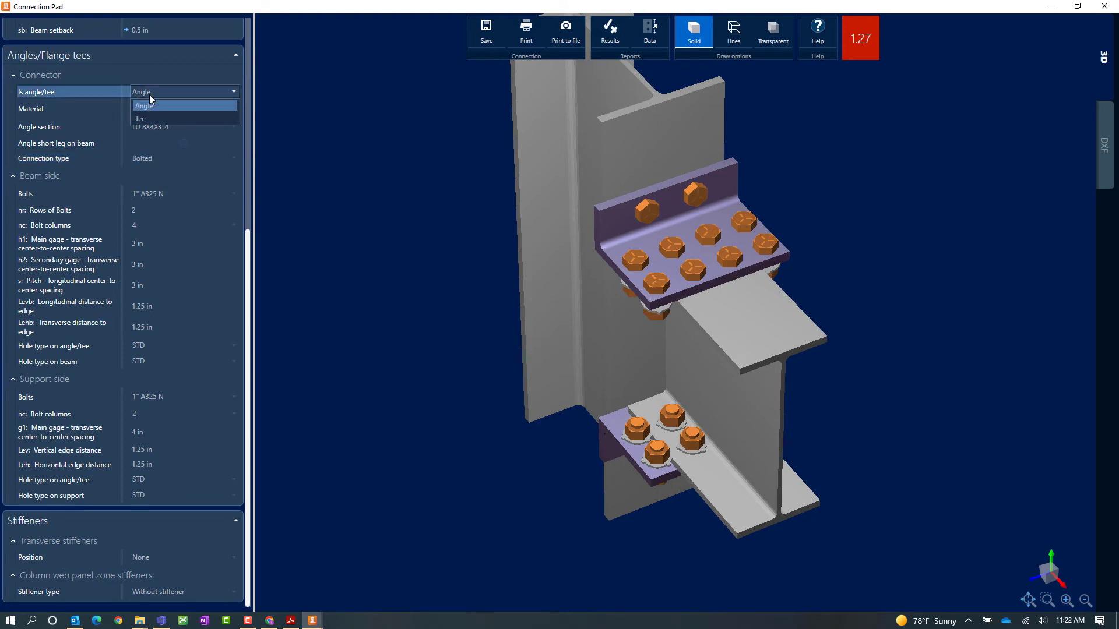
click(150, 94)
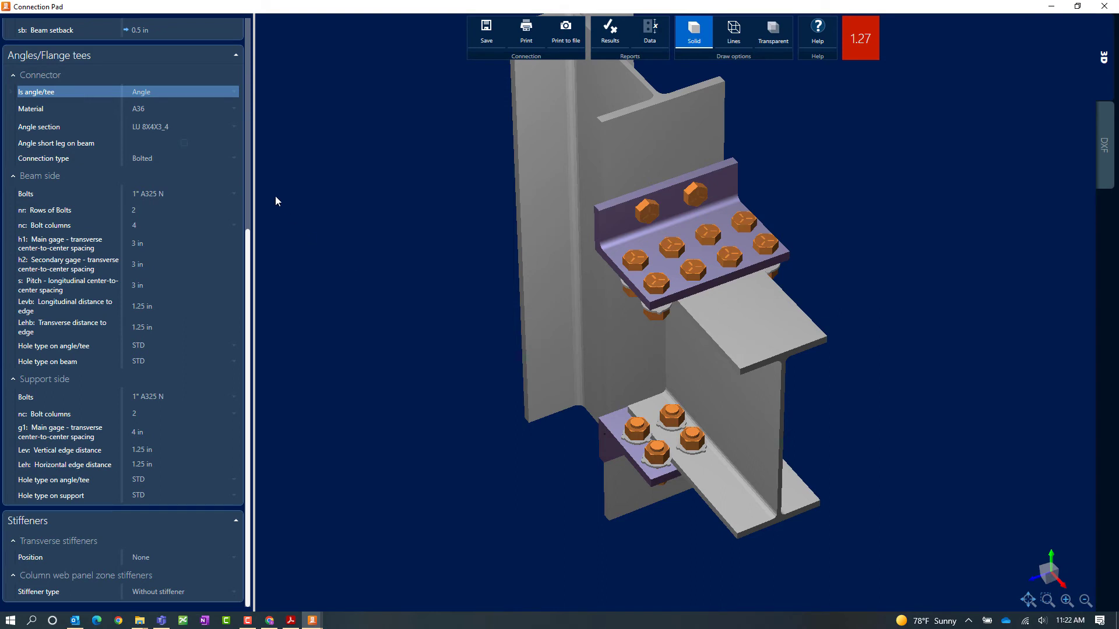
Step: Reduce the beam-side bolt columns (nc) from 4 to 2
click(184, 228)
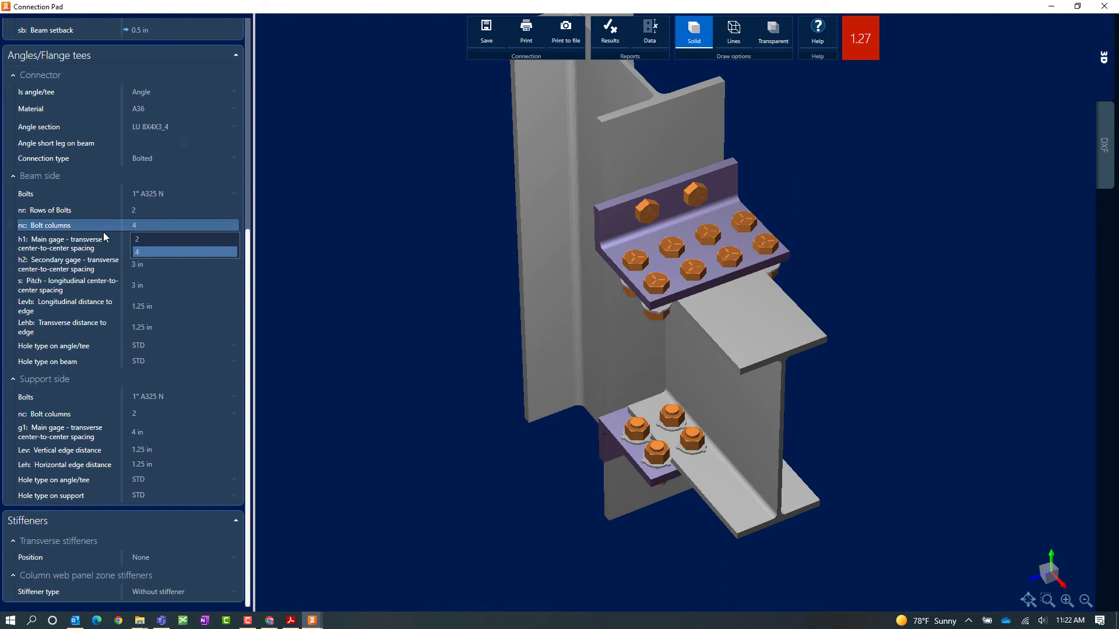
click(145, 240)
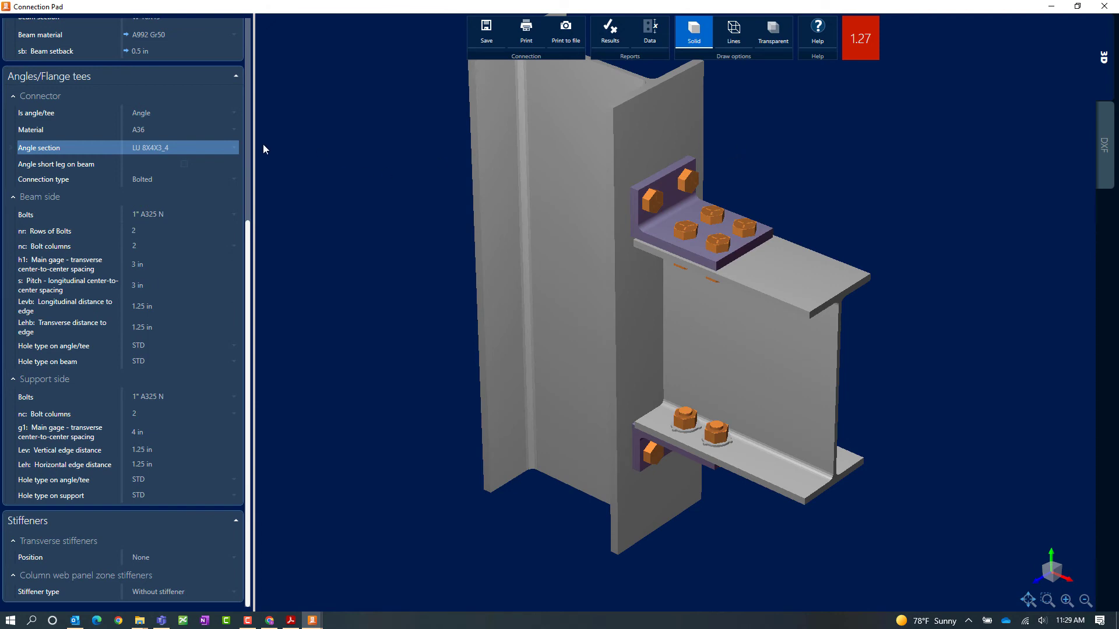
Step: Change the angle section to LU 8X4X1, bringing the ratio down to 0.68
click(233, 150)
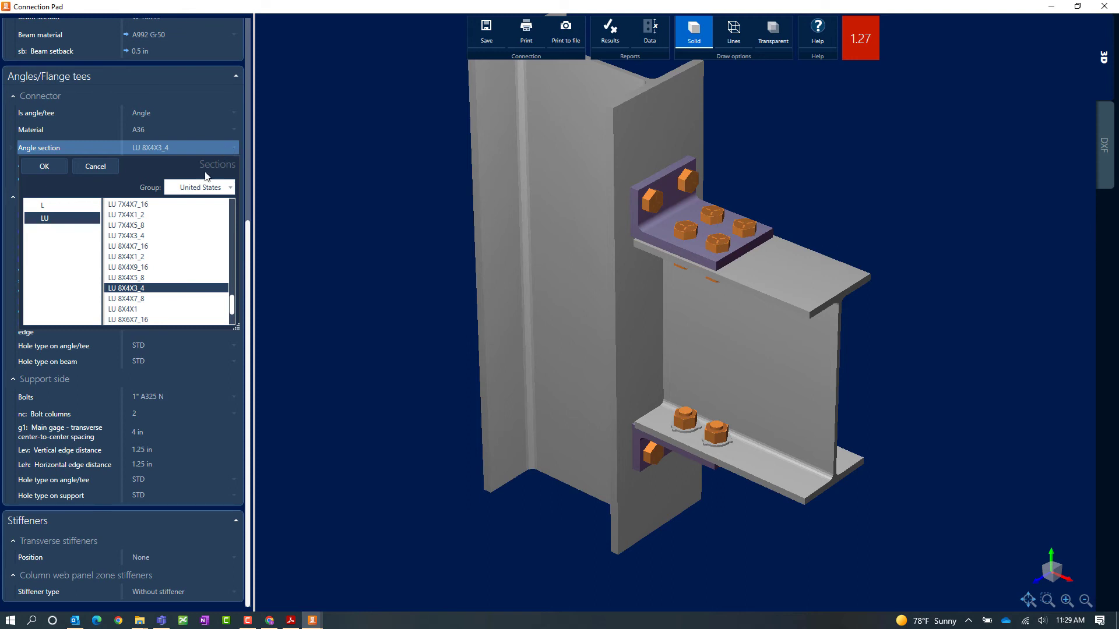
click(129, 311)
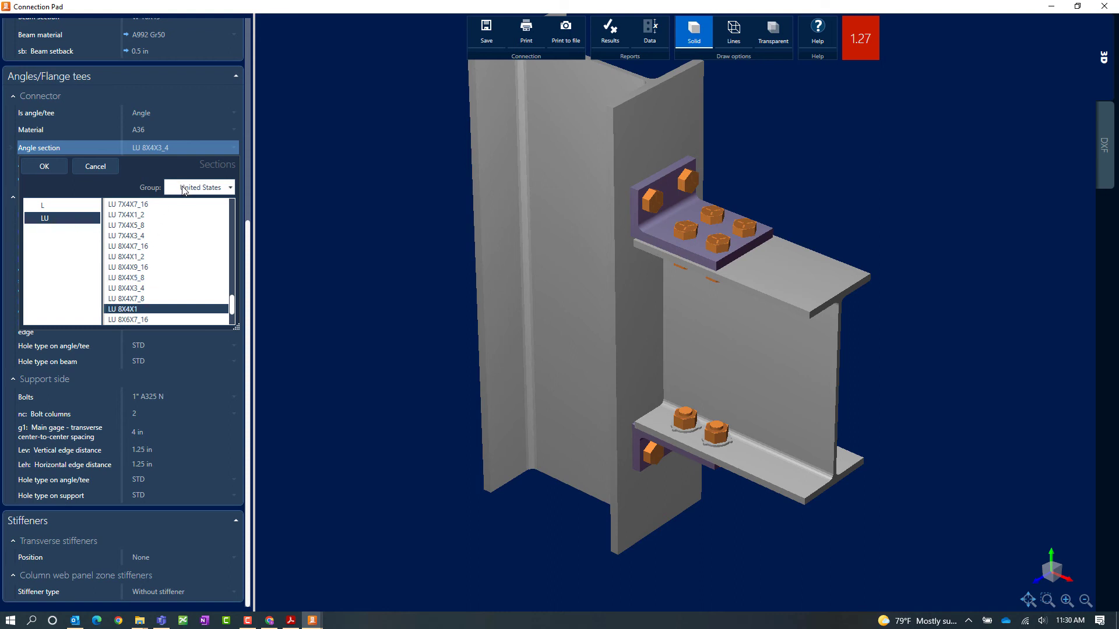
click(48, 167)
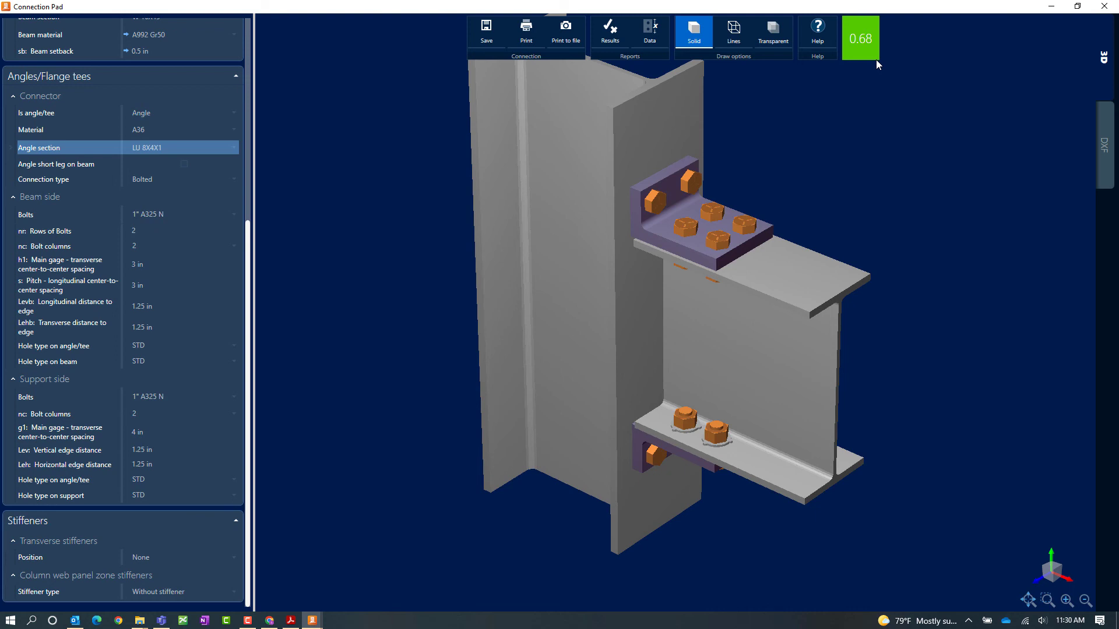
Step: Save the revised LU 8X4X1 moment connection in Connection Pad
click(175, 397)
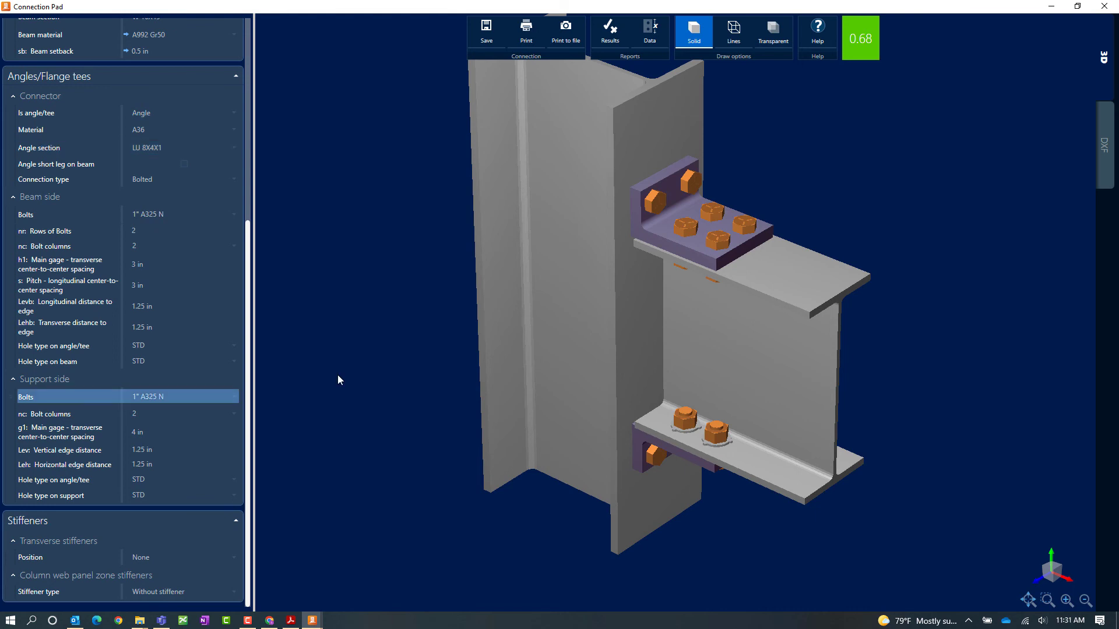
click(484, 29)
Step: Close Connection Pad so Joint 2 refreshes with its updated 0.87 ratio
click(1103, 6)
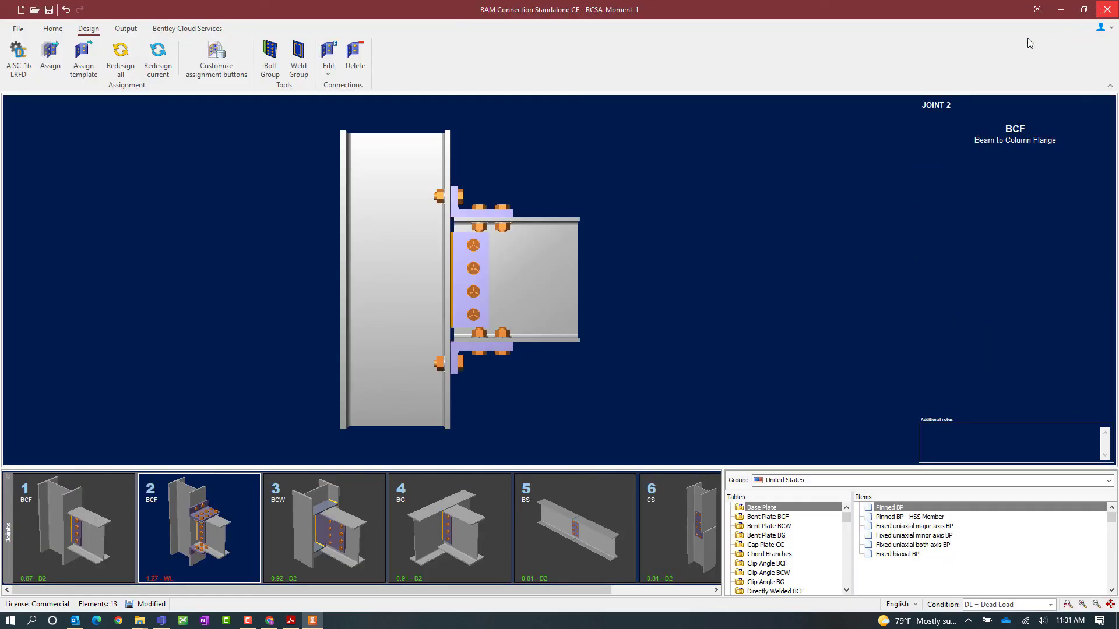